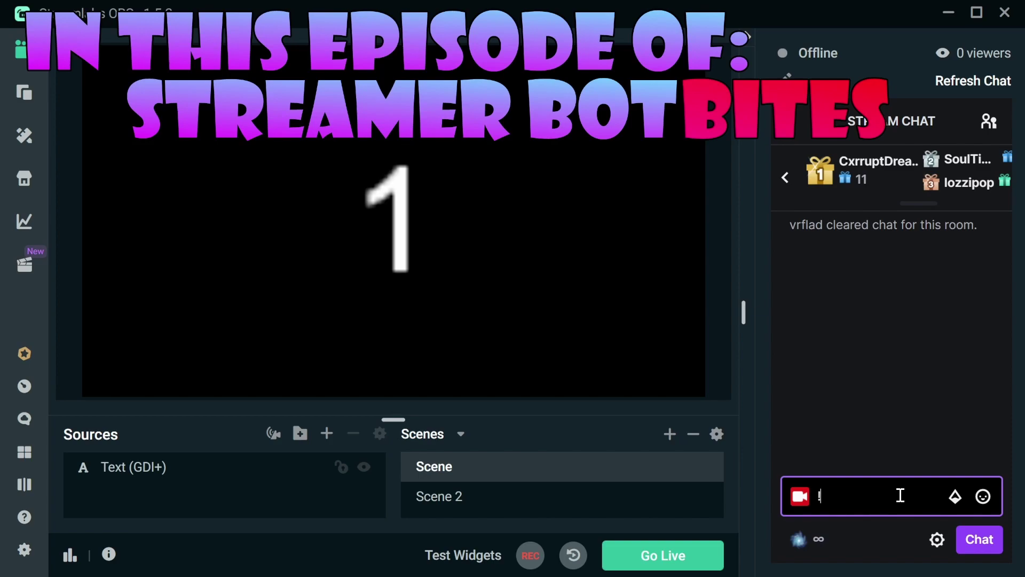
- Send the !scene2 message in the Streamlabs OBS Stream Chat box
type("scene2")
key("Return")
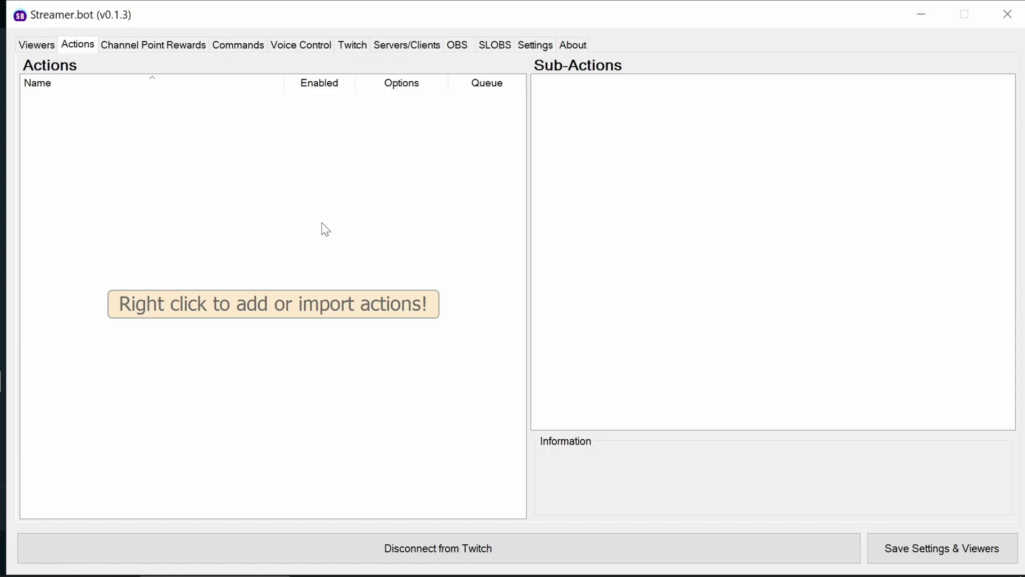
- Bring up the Streamlabs Settings window on its Remote Control page with the pairing code
key("alt+Tab")
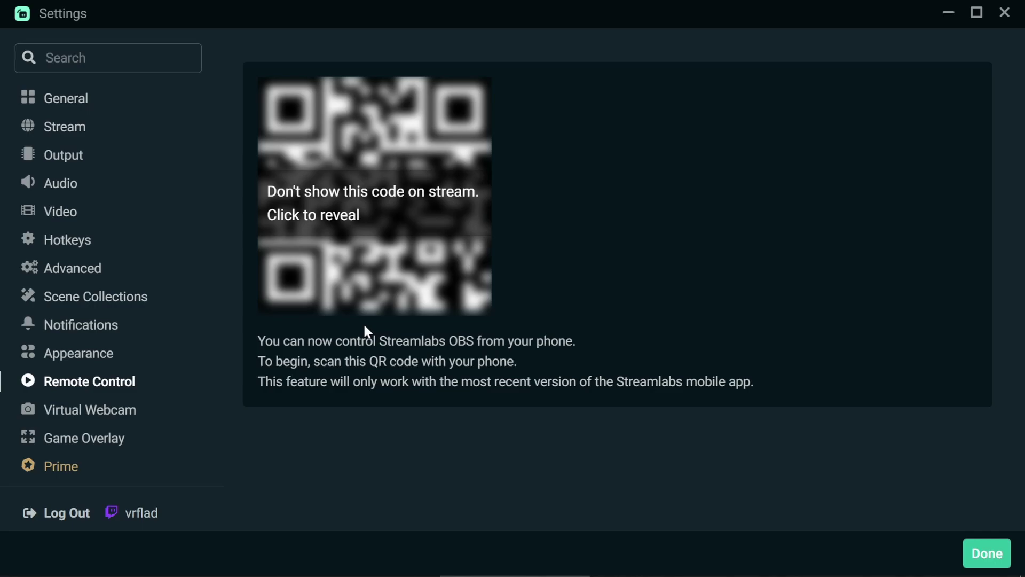
- Close the Streamlabs settings and go to Streamer.bot's SLOBS connections tab
left_click(987, 553)
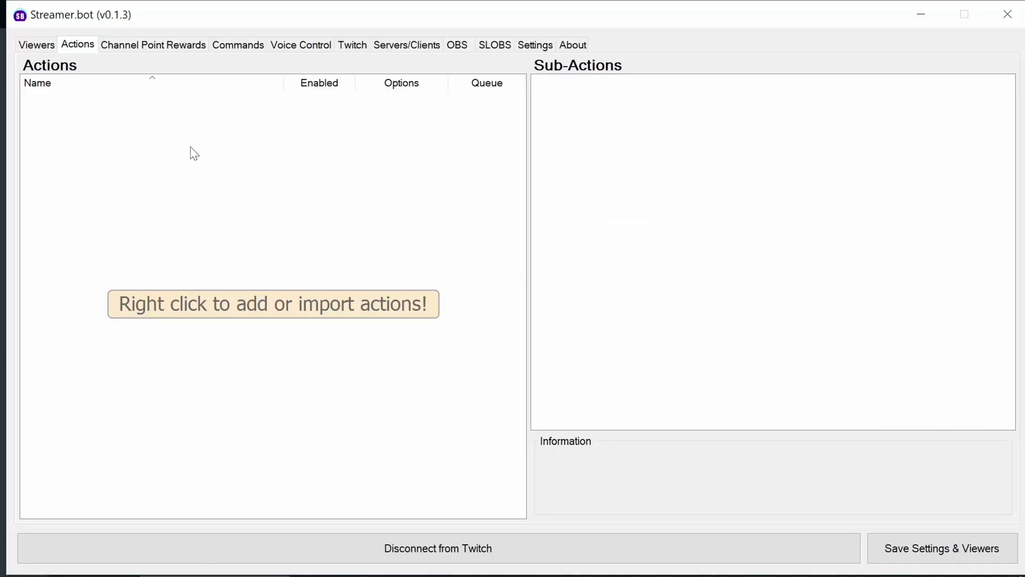
right_click(175, 142)
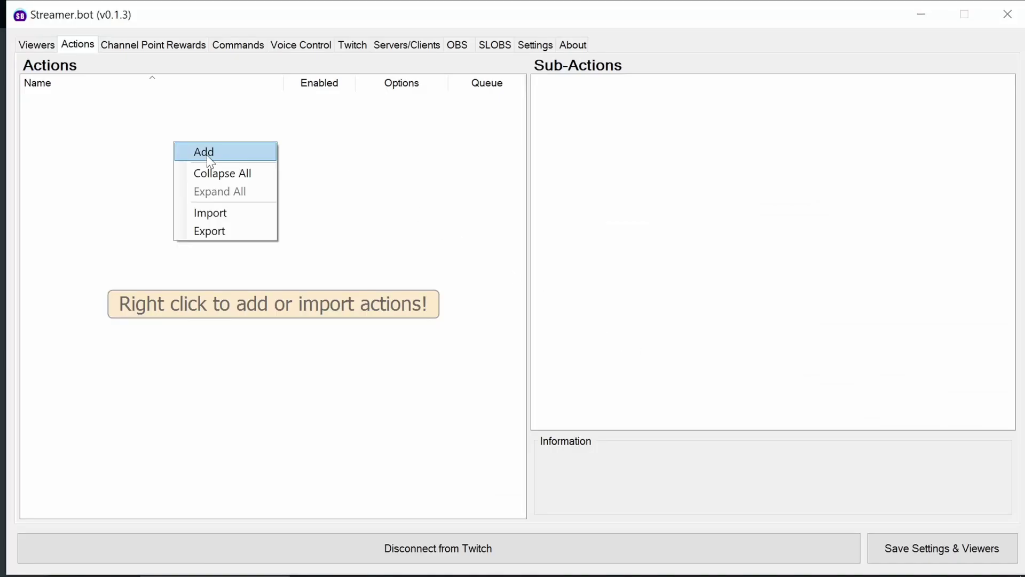
left_click(507, 47)
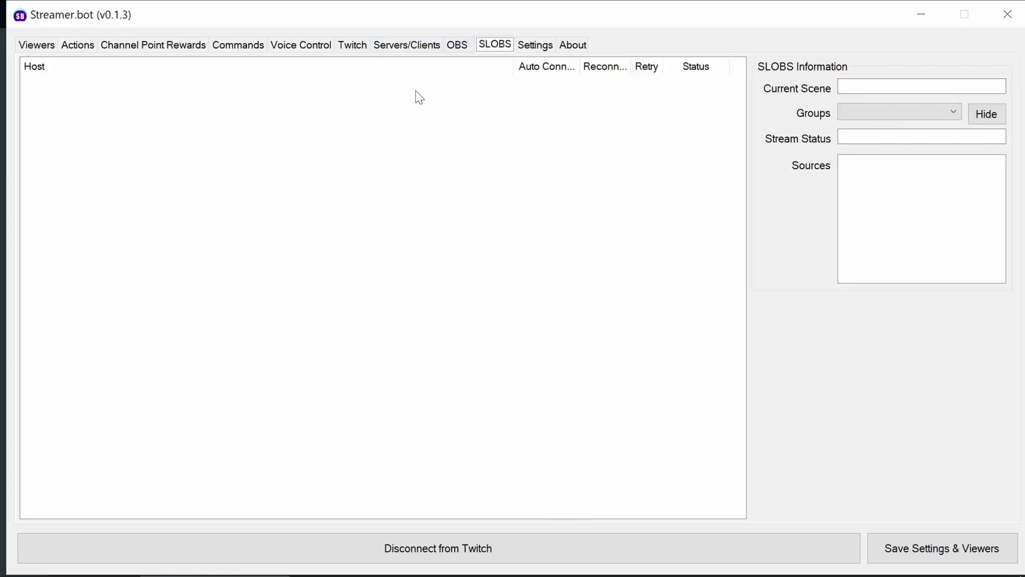
- Add a SLOBS connection named SLOBS with the pasted token, Auto Connect and Reconnect enabled
right_click(285, 128)
left_click(322, 134)
left_click(517, 203)
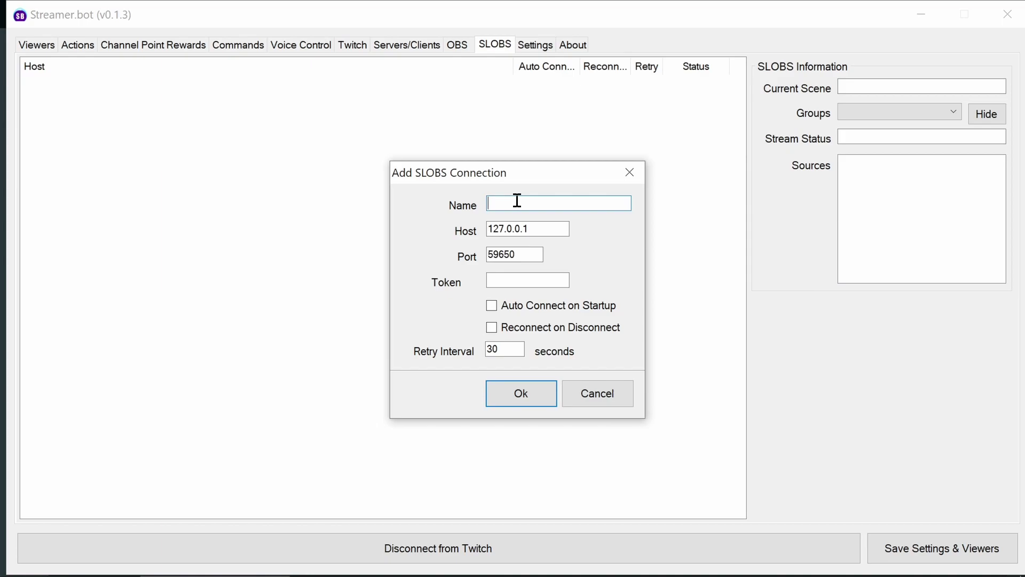
type("SLOBS")
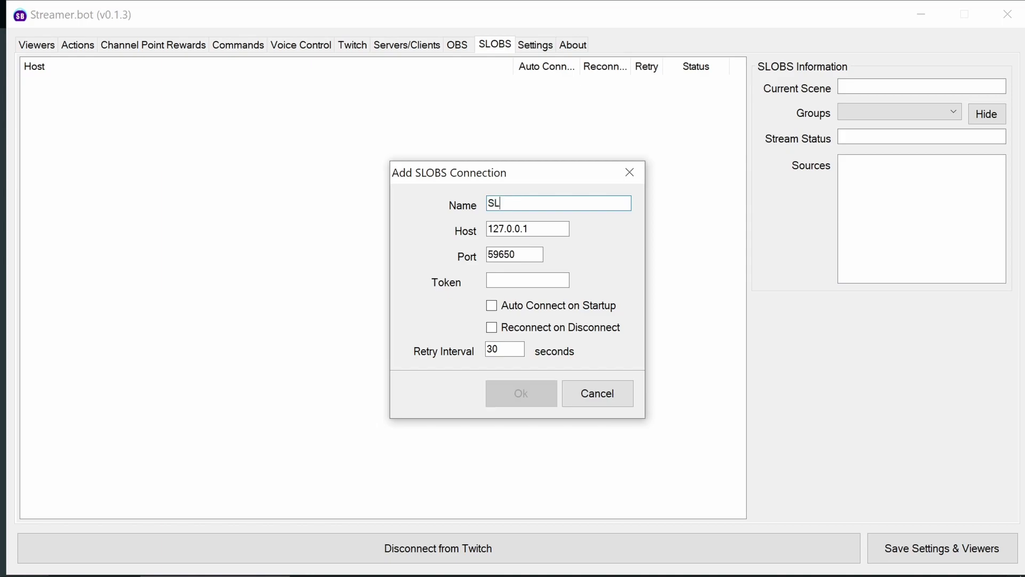
left_click(536, 278)
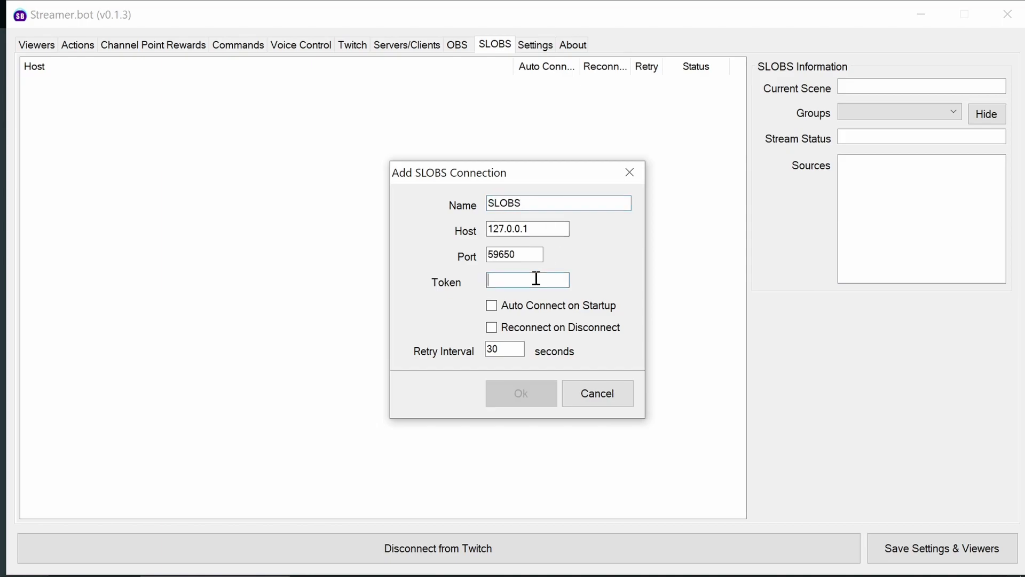
left_click(521, 306)
left_click(533, 328)
left_click(517, 279)
key("ctrl+v")
left_click(535, 393)
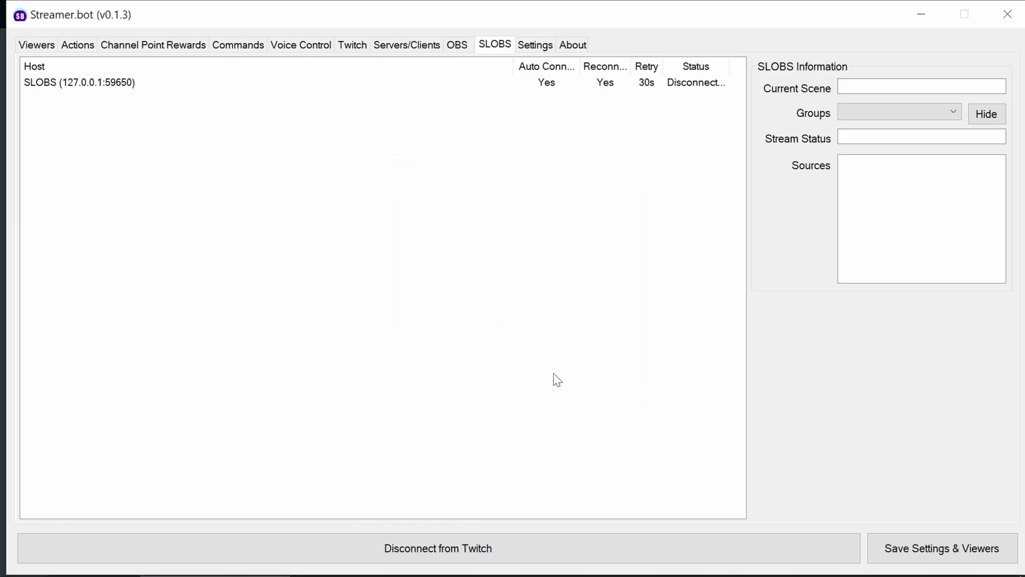
- Connect the SLOBS connection to Streamlabs OBS and check its Text (GDI+) source
right_click(409, 84)
left_click(443, 193)
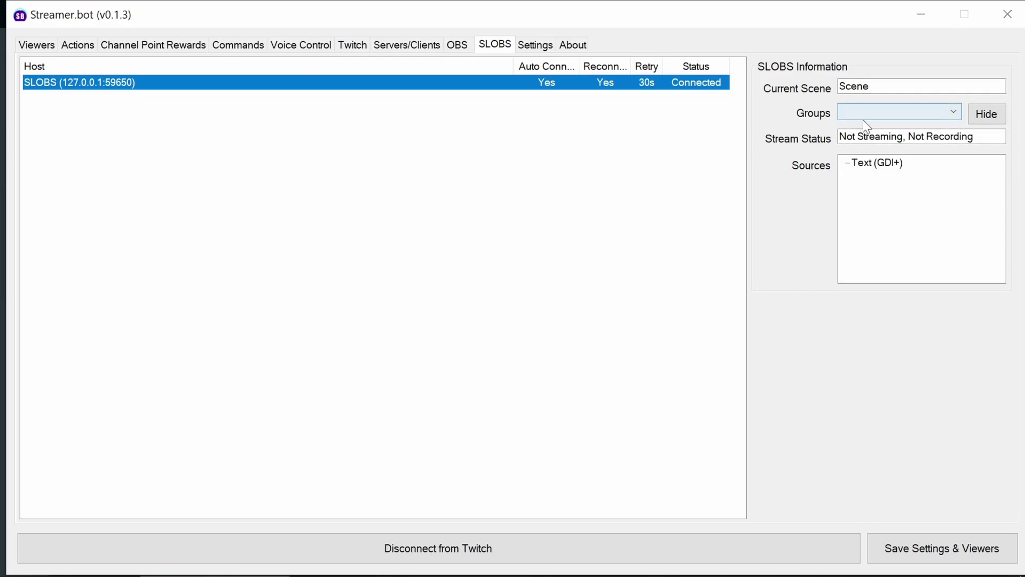
left_click(881, 165)
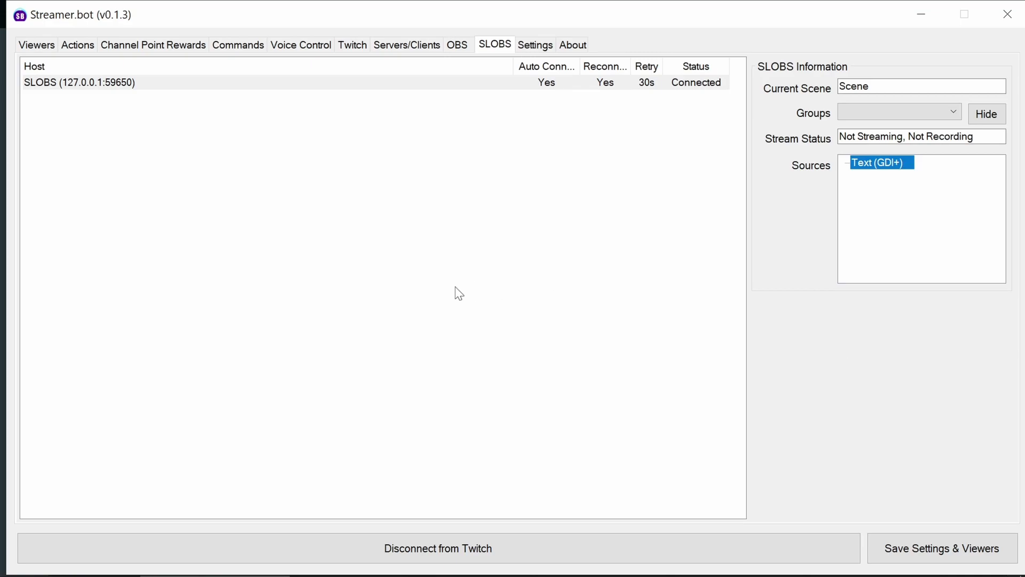
- Create a new action named 'Scene2 switch' in the Actions list
left_click(84, 46)
right_click(110, 100)
left_click(124, 115)
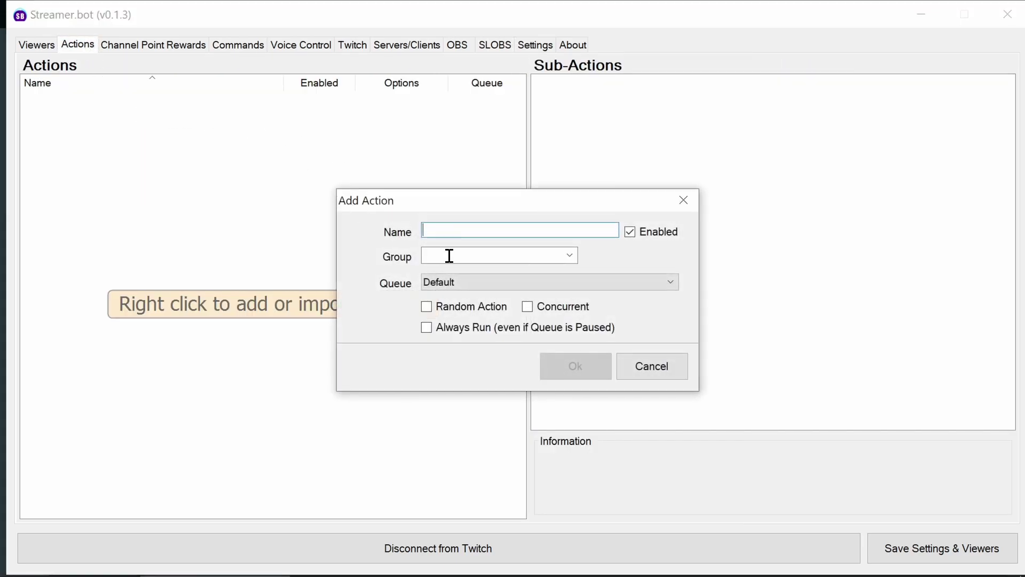
type("Scenea")
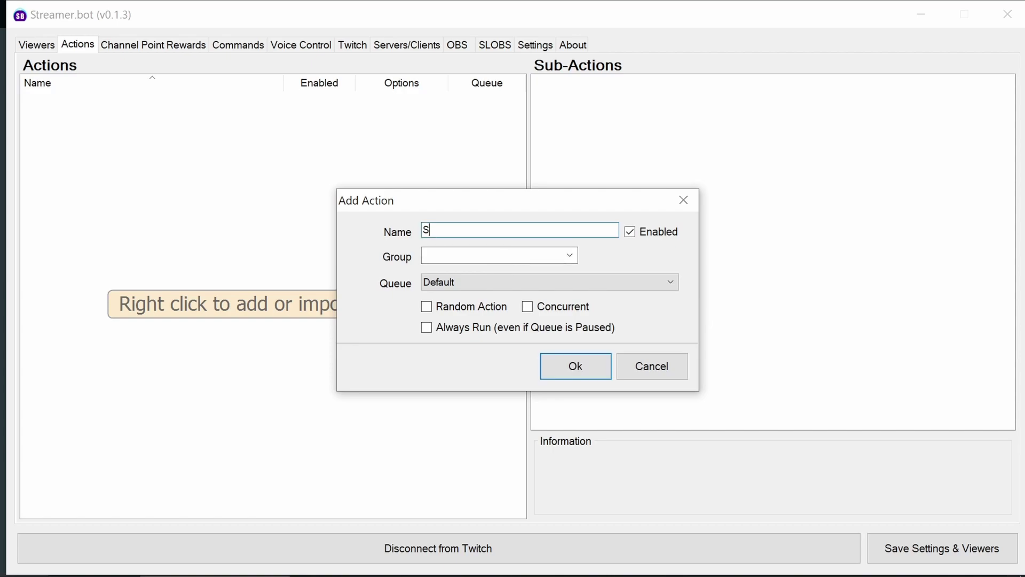
key("BackSpace")
type("2 switch")
left_click(594, 361)
- Add a SLOBS Set Active Scene sub-action targeting Scene 2 to the action
right_click(609, 160)
mouse_move(651, 178)
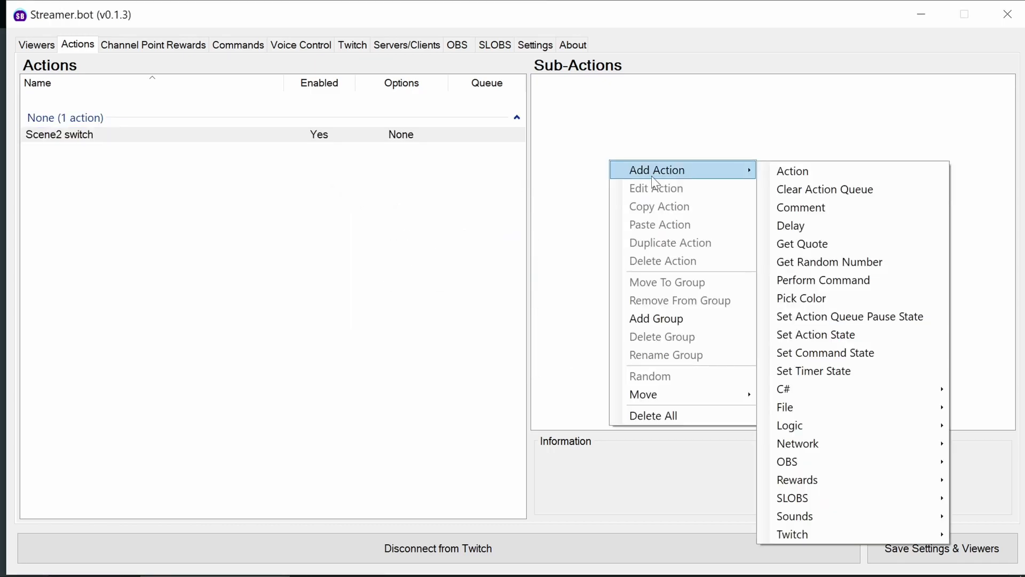
mouse_move(851, 497)
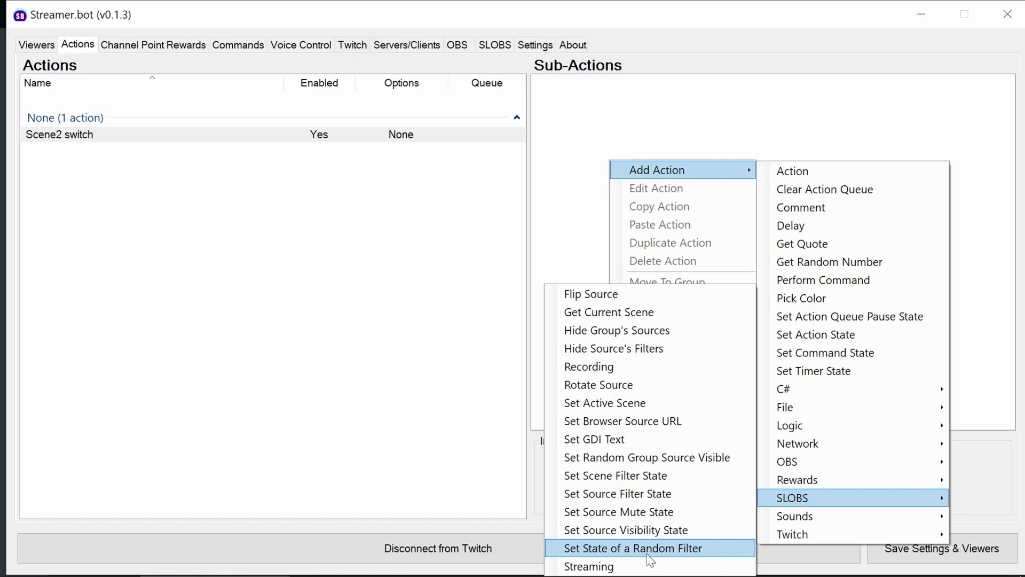
left_click(630, 408)
left_click(651, 283)
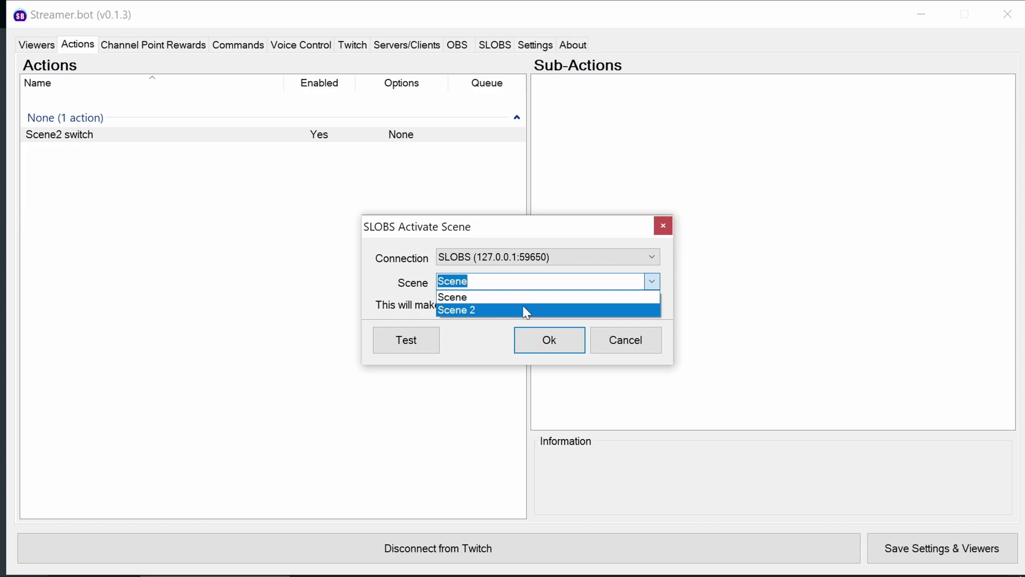
left_click(526, 311)
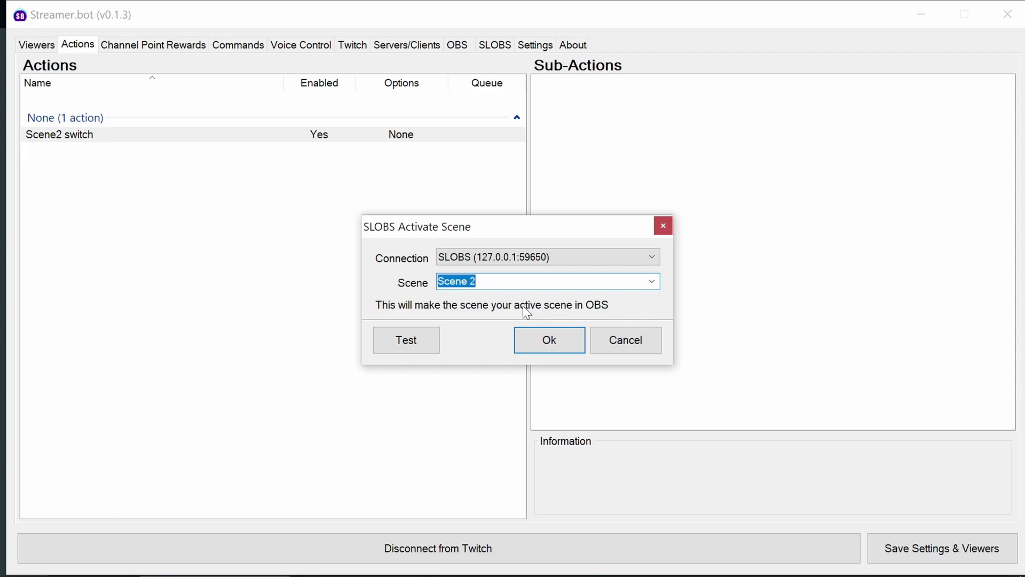
left_click(560, 337)
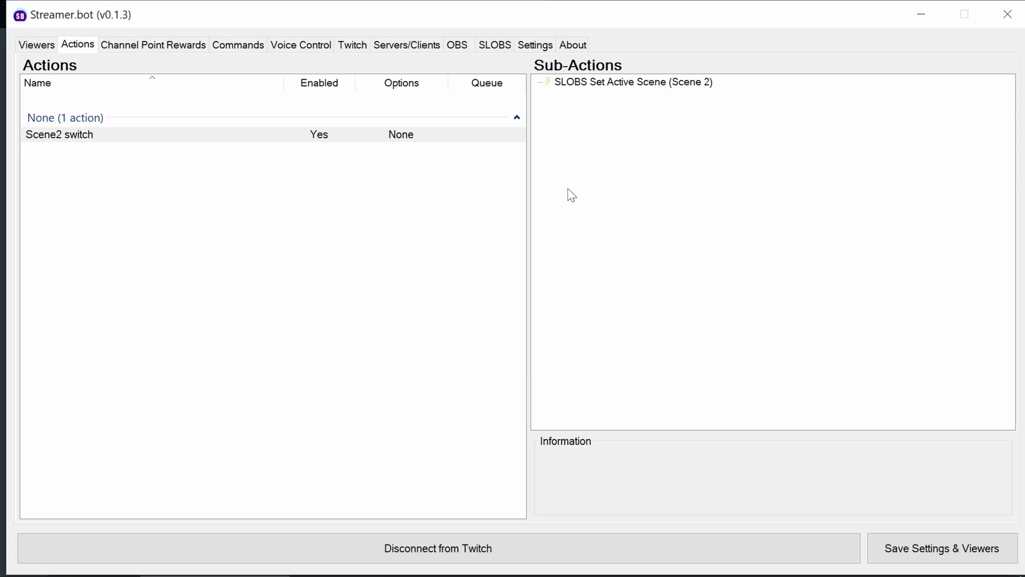
- Create the !scene2 command running the Scene2 switch action, with Moderators permitted
left_click(253, 48)
right_click(256, 125)
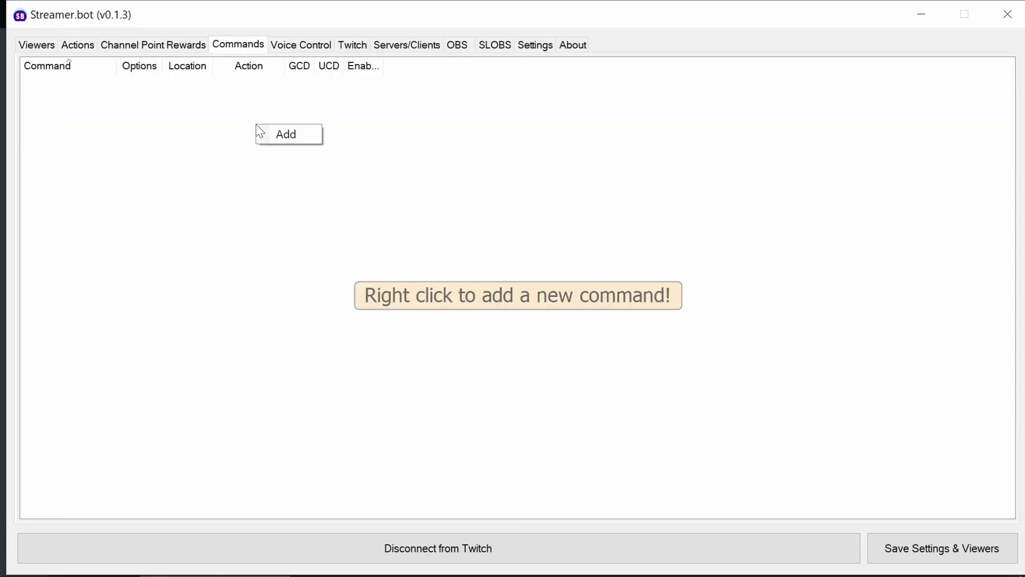
left_click(289, 136)
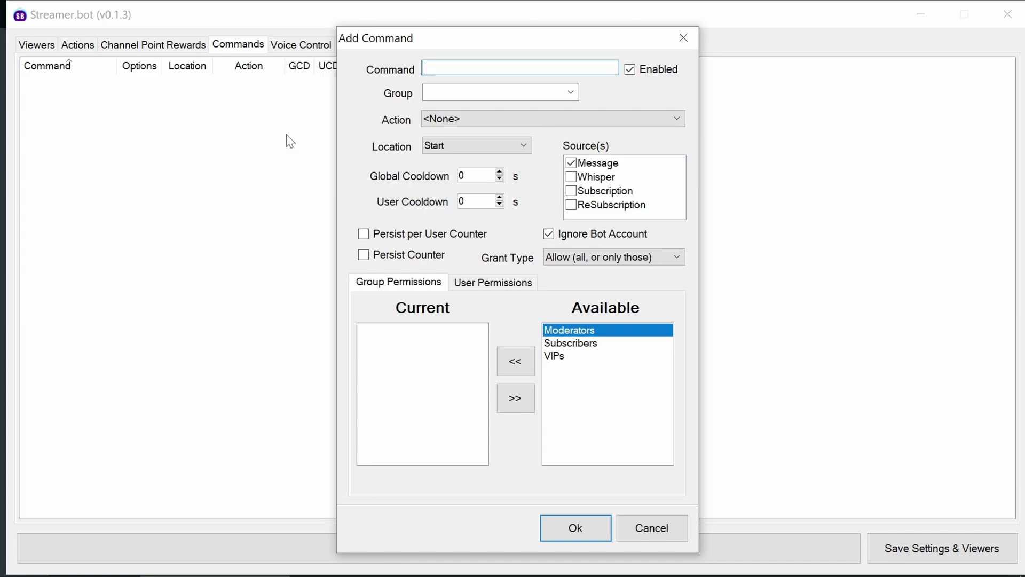
type("!scene2")
left_click(478, 119)
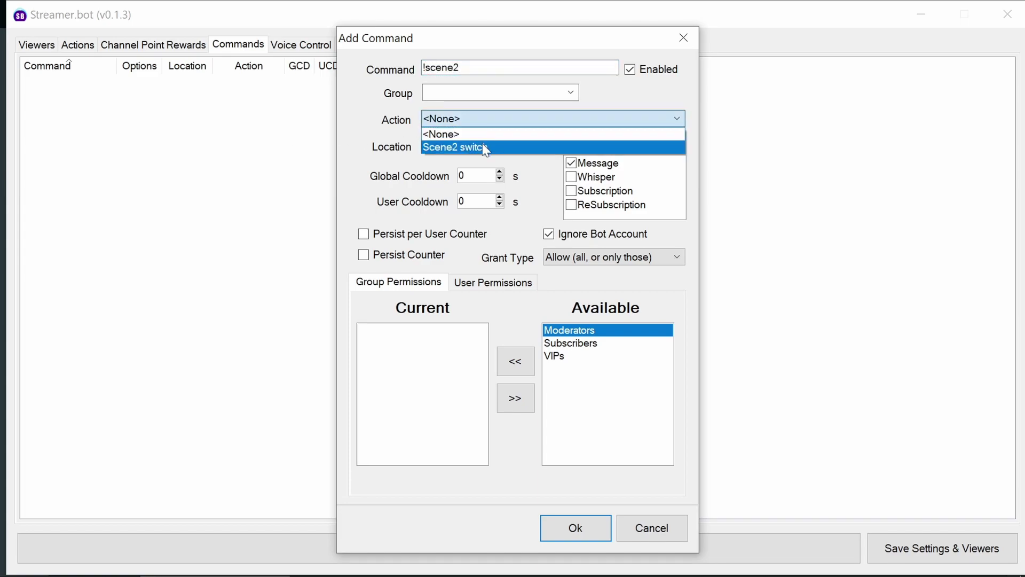
left_click(485, 148)
left_click(511, 366)
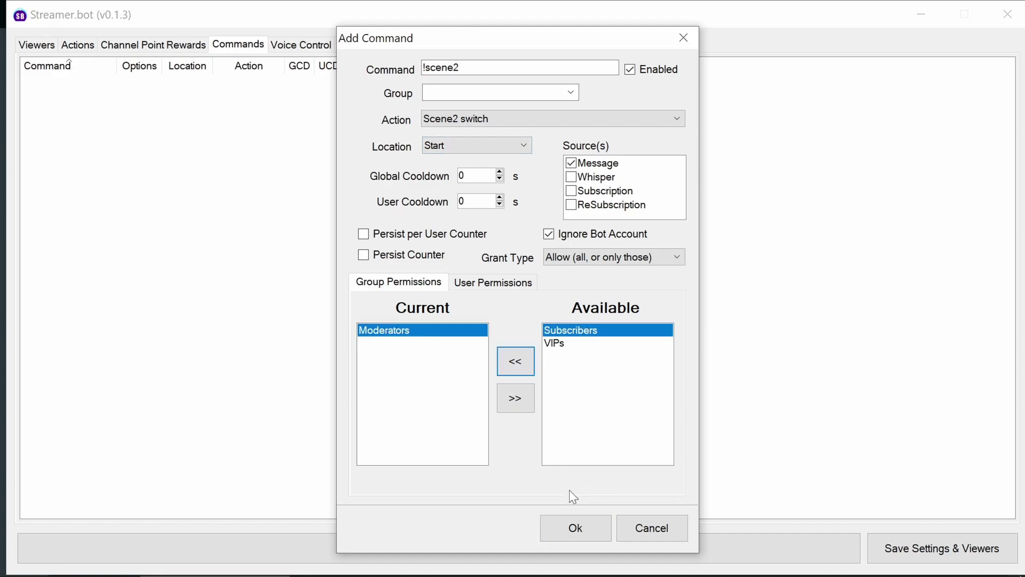
left_click(574, 528)
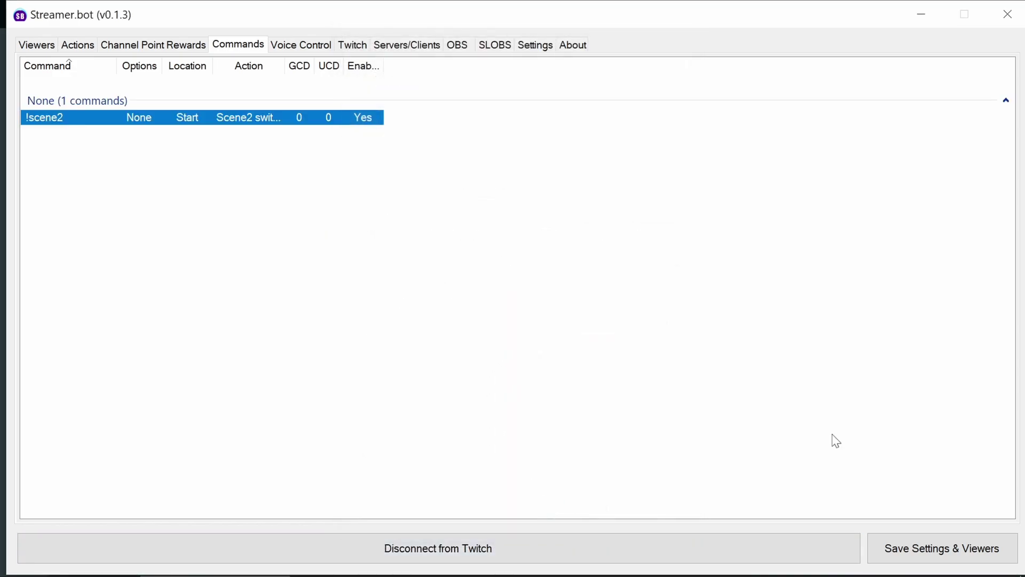
- Send !scene2 in the Streamlabs OBS chat, switching the preview to Scene 2
key("alt+Tab")
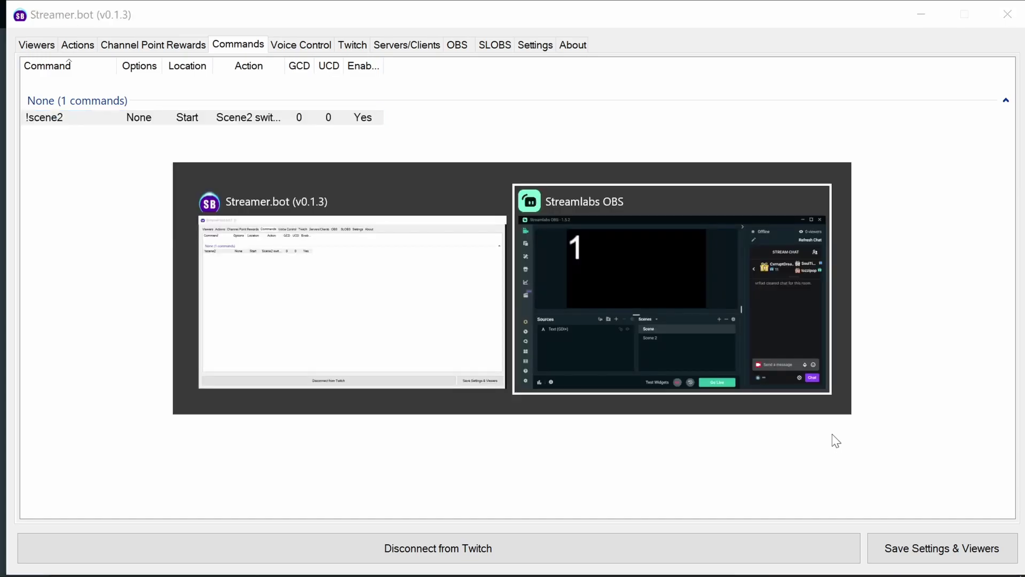
left_click(882, 490)
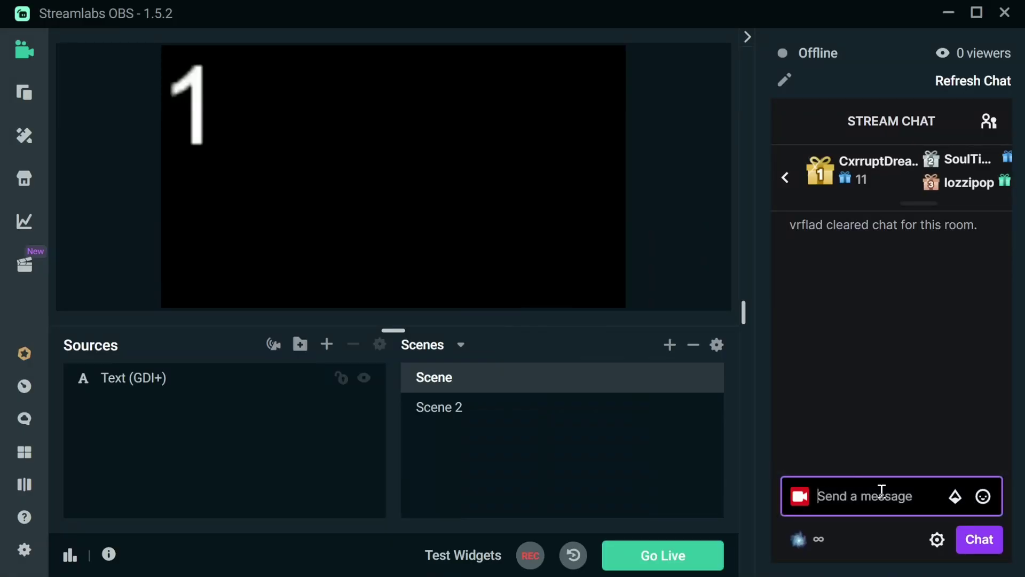
type("!scene")
type("2")
key("Return")
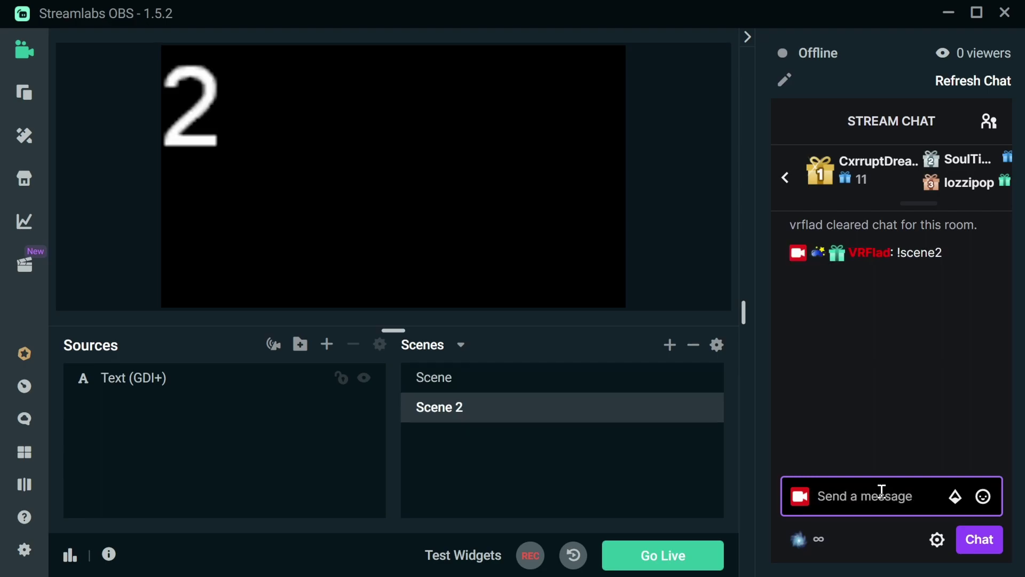